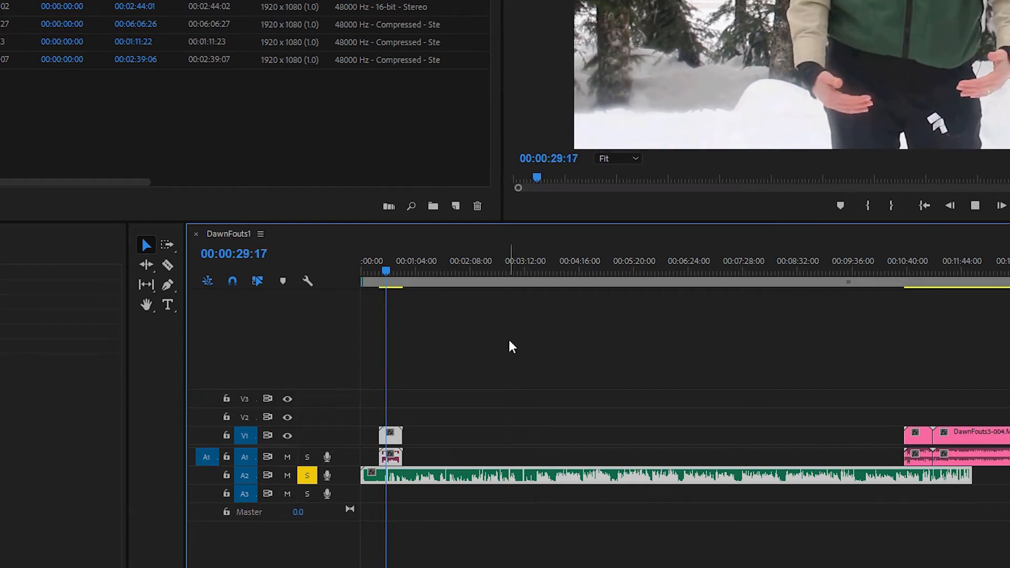
Place the second video clip directly after the first on V1 and synchronize it with the A2 recording by audio.
{"action": "key", "text": "space"}
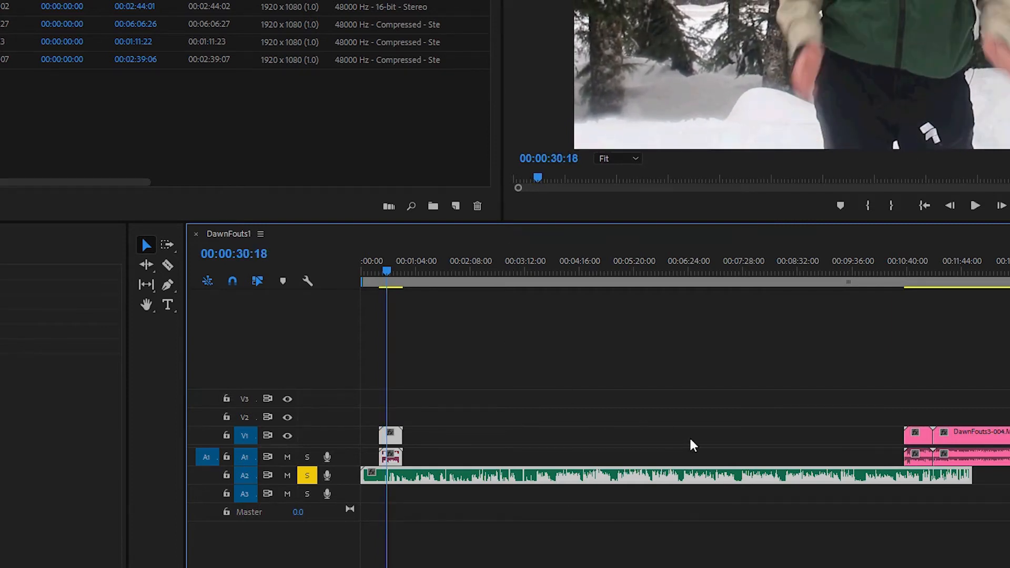
{"action": "left_click", "coordinate": [923, 440]}
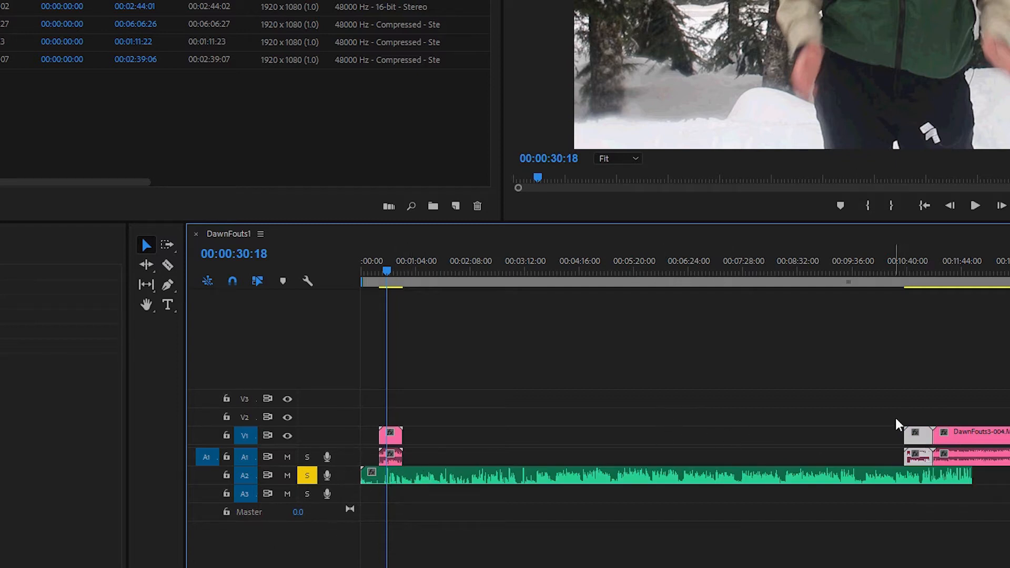
{"action": "left_click_drag", "start_coordinate": [921, 448], "coordinate": [426, 423]}
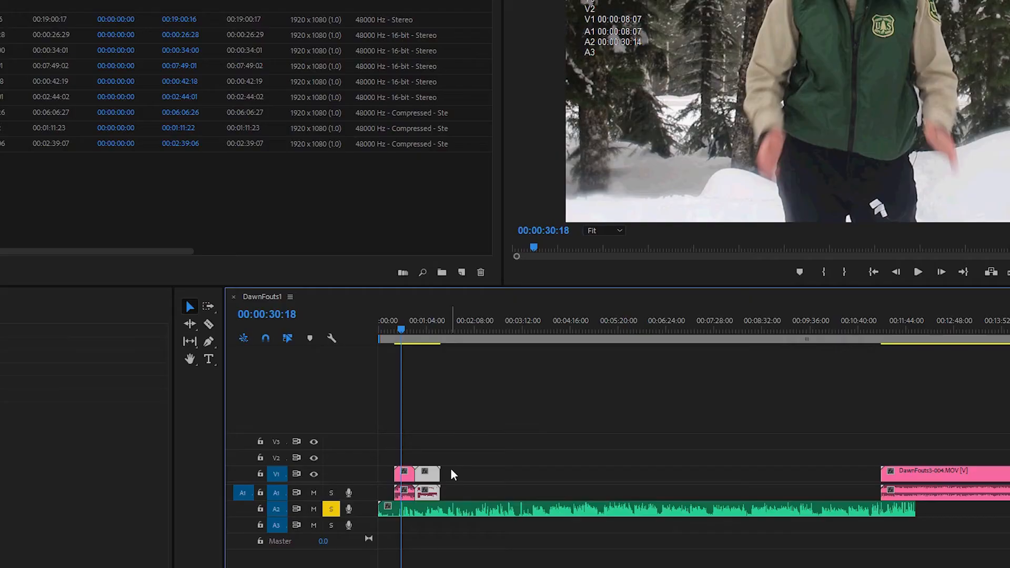
{"action": "left_click", "coordinate": [434, 514]}
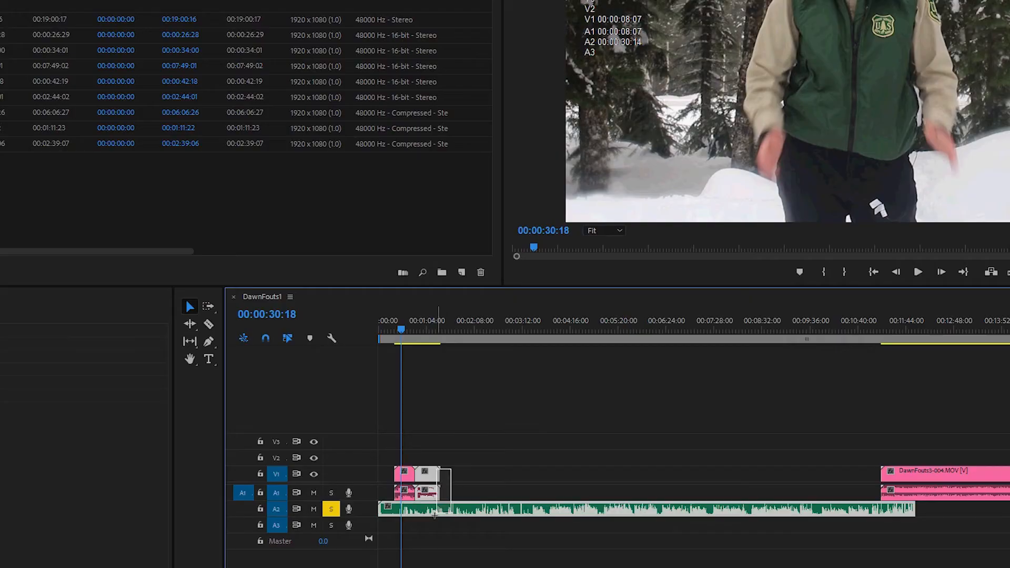
{"action": "right_click", "coordinate": [430, 512]}
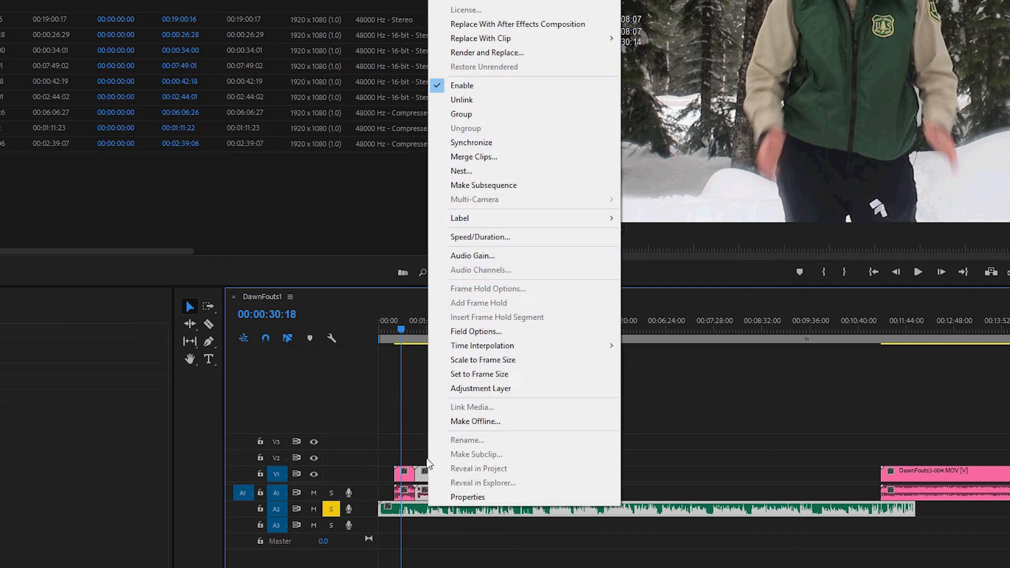
{"action": "left_click", "coordinate": [498, 142]}
{"action": "left_click", "coordinate": [475, 263]}
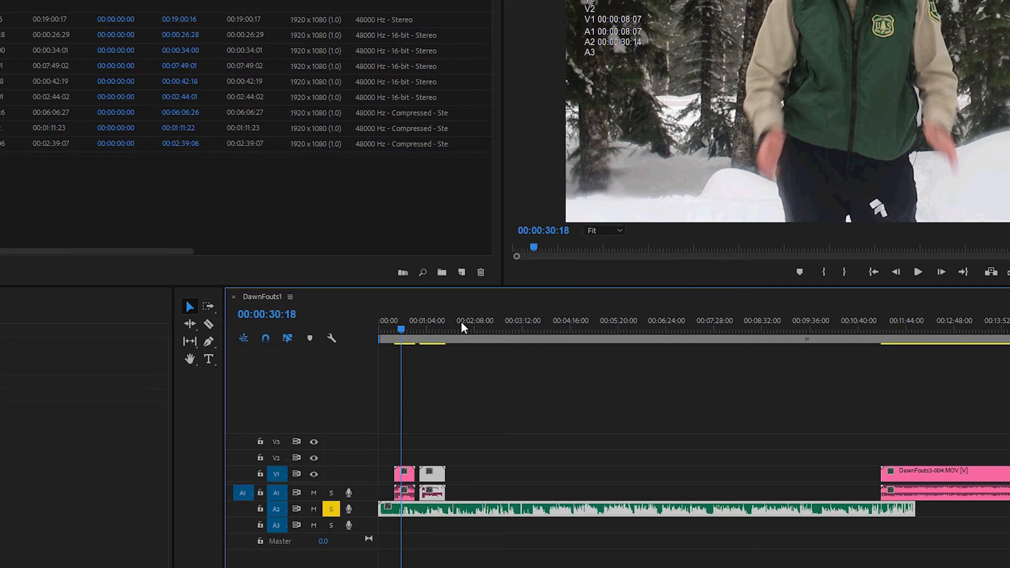
Play the second clip from about 00:01:11 to check its sync with the A2 audio.
{"action": "left_click", "coordinate": [431, 328]}
{"action": "key", "text": "space"}
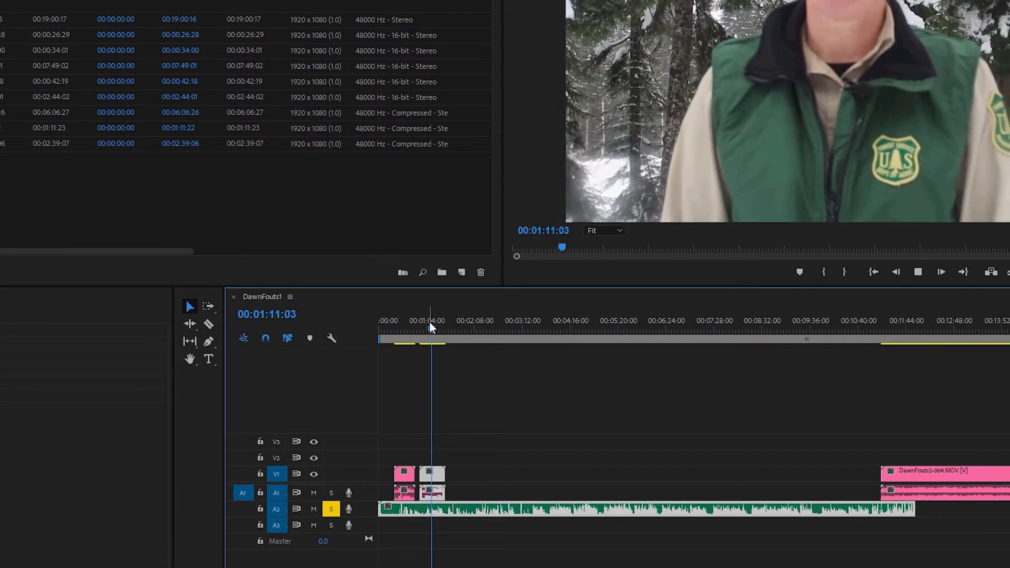
{"action": "key", "text": "space"}
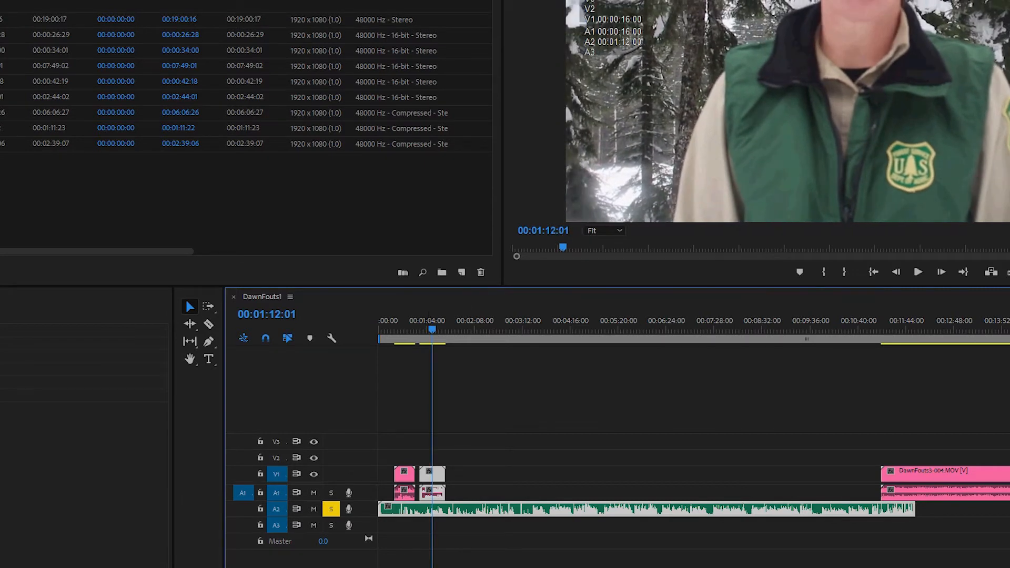
Move the long third video clip directly after the second and synchronize it with the A2 recording by audio on track channel 1.
{"action": "left_click_drag", "start_coordinate": [988, 492], "coordinate": [630, 477]}
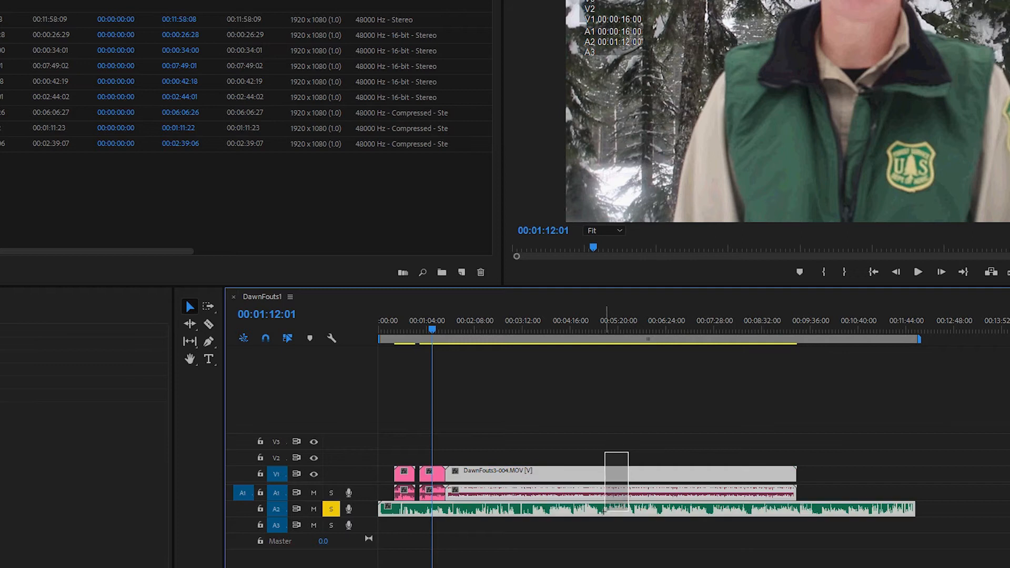
{"action": "right_click", "coordinate": [603, 516]}
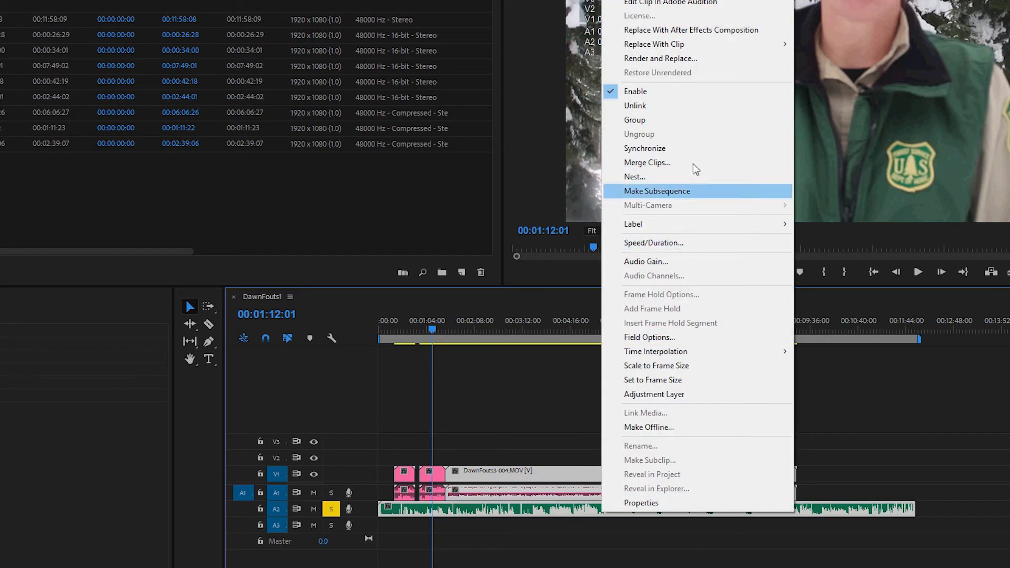
{"action": "left_click", "coordinate": [680, 148]}
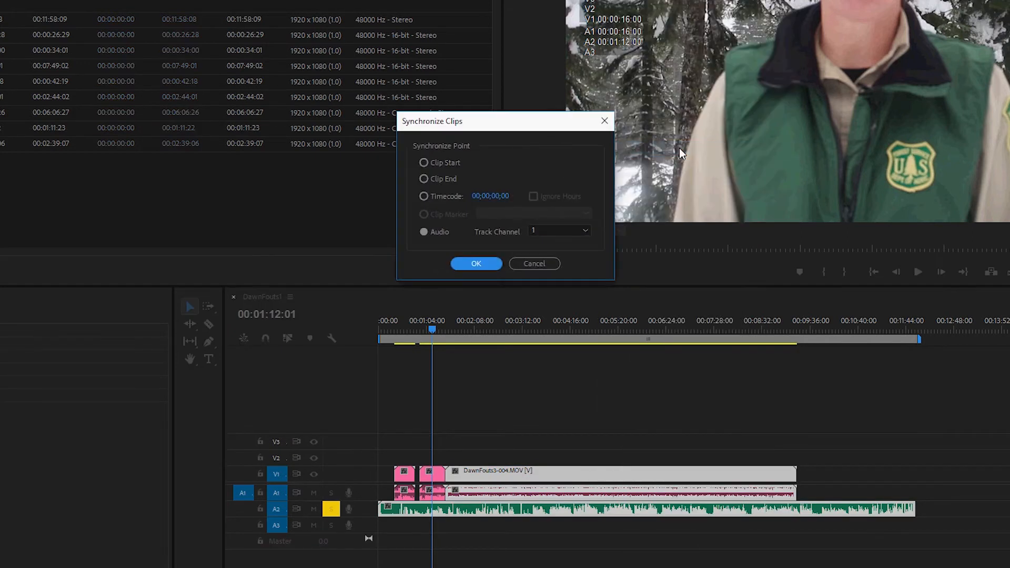
{"action": "left_click", "coordinate": [474, 264]}
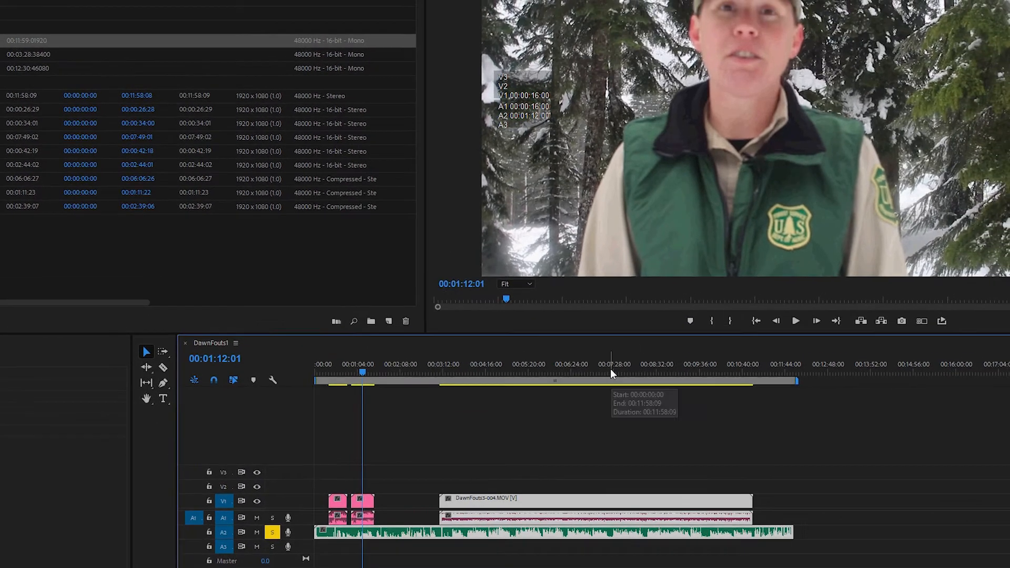
Play the third clip from about 00:07:21 to check its sync, comparing the soloed A1 camera audio with the A2 recording.
{"action": "left_click", "coordinate": [610, 372]}
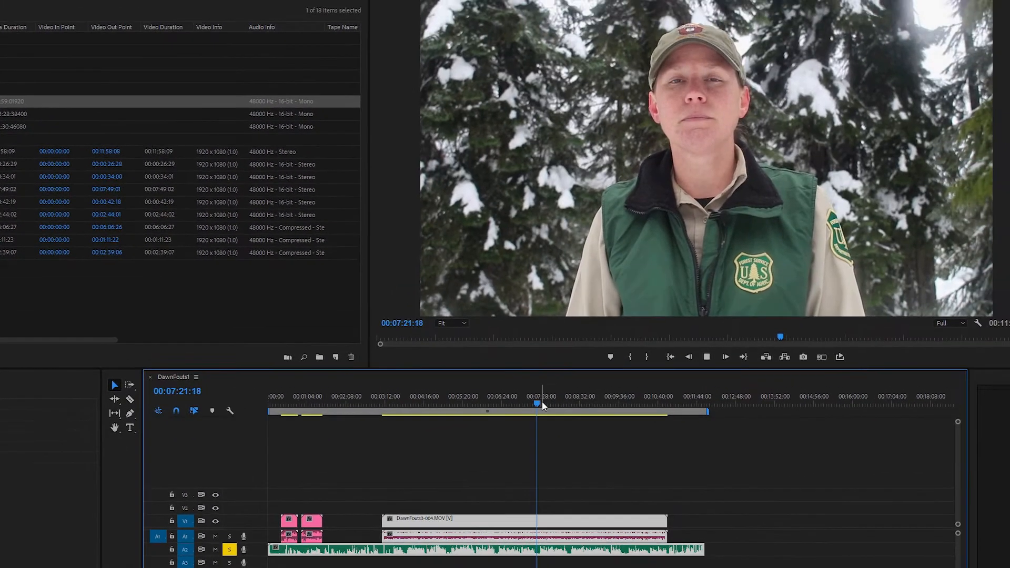
{"action": "key", "text": "space"}
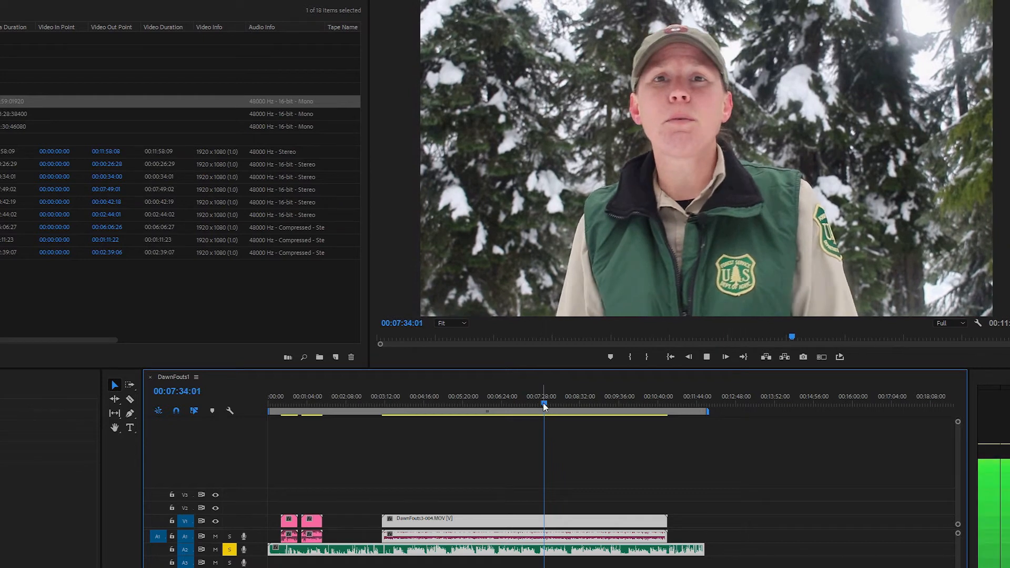
{"action": "key", "text": "space"}
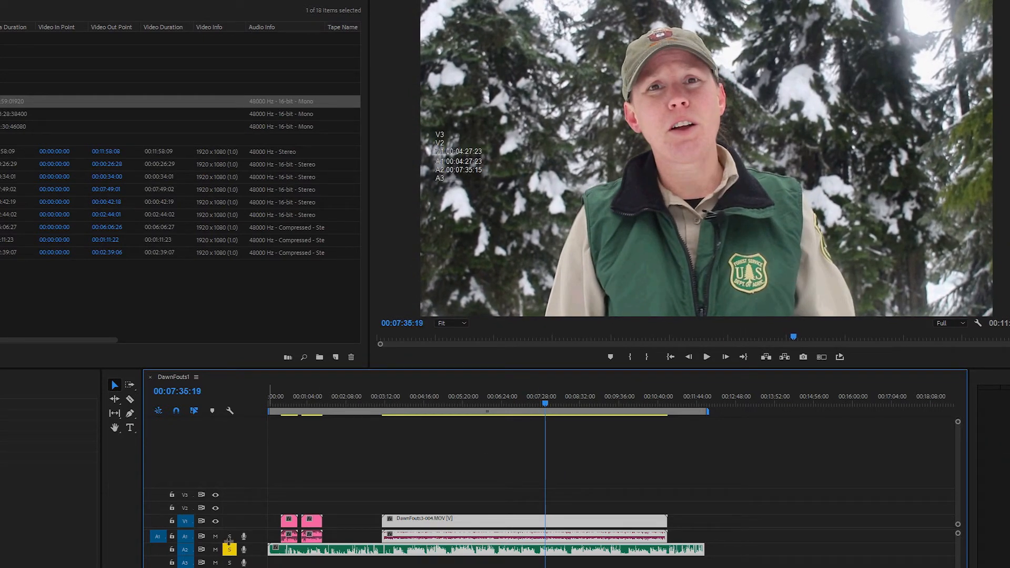
{"action": "key", "text": "space"}
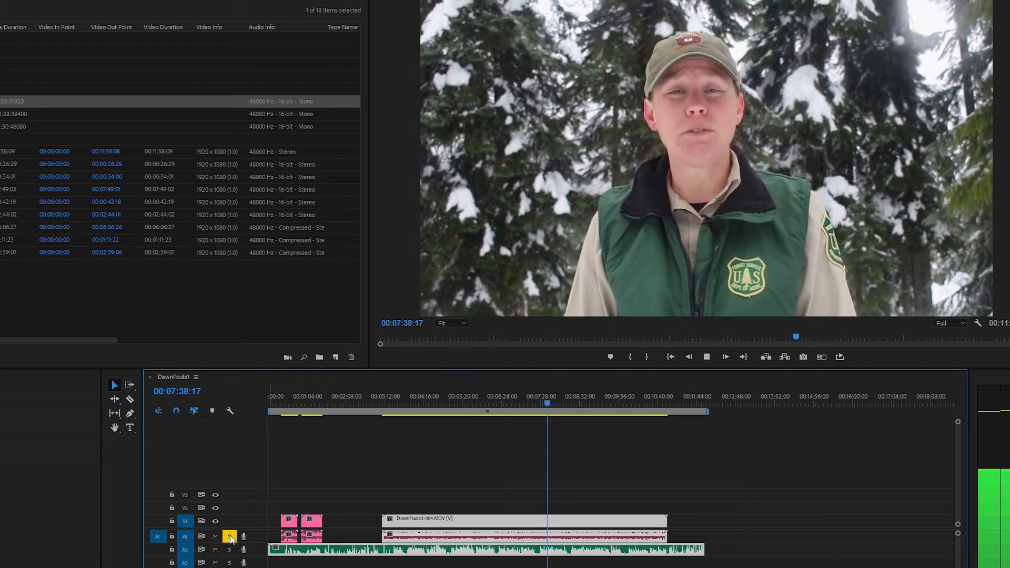
{"action": "key", "text": "space"}
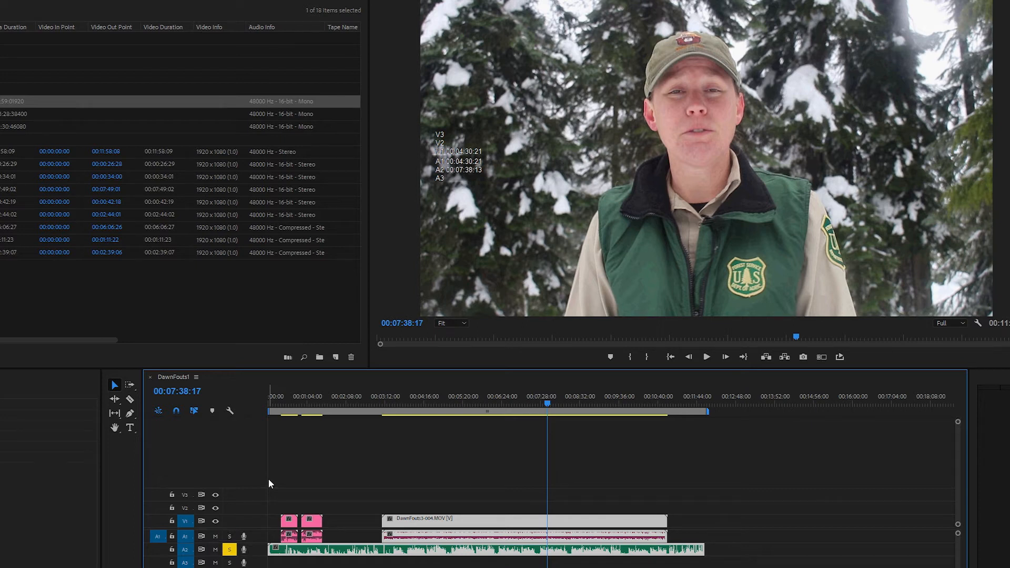
{"action": "key", "text": "space"}
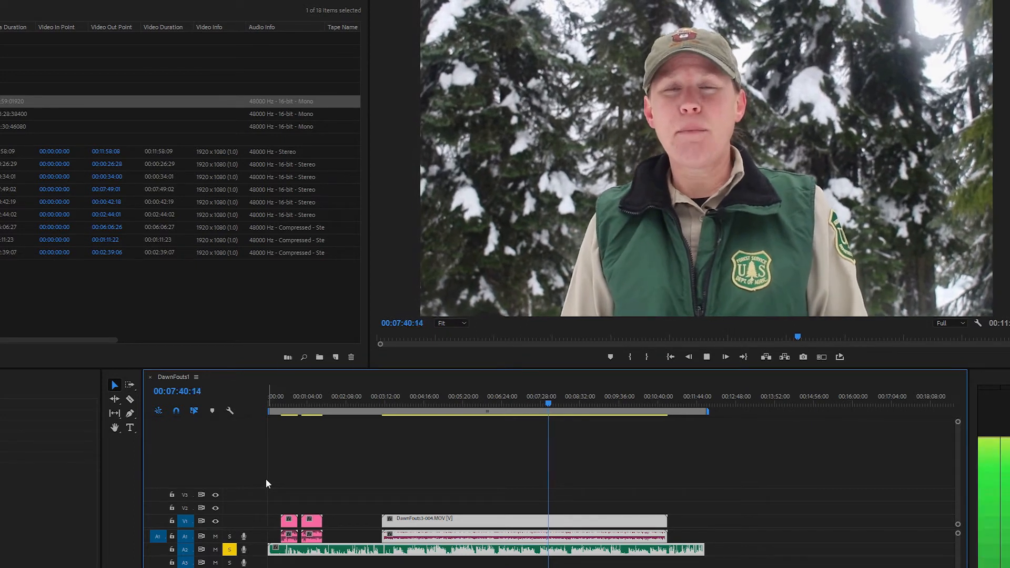
{"action": "key", "text": "space"}
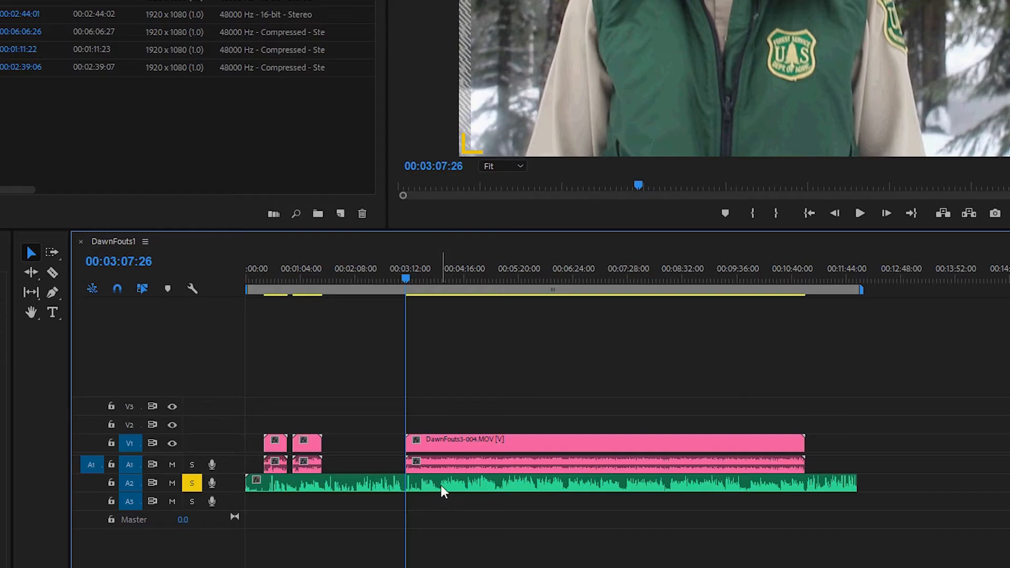
Split the A2 audio recording with the Razor tool at the start and end of each of the three video clips.
{"action": "left_click", "coordinate": [443, 487]}
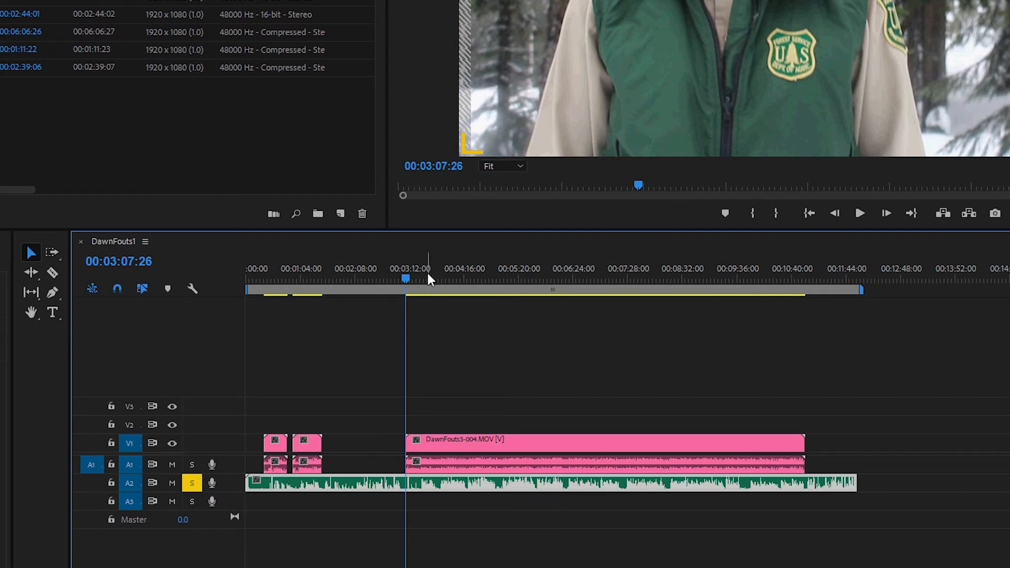
{"action": "mouse_move", "coordinate": [270, 273]}
{"action": "left_mouse_down"}
{"action": "mouse_move", "coordinate": [245, 273]}
{"action": "mouse_move", "coordinate": [262, 274]}
{"action": "left_mouse_up"}
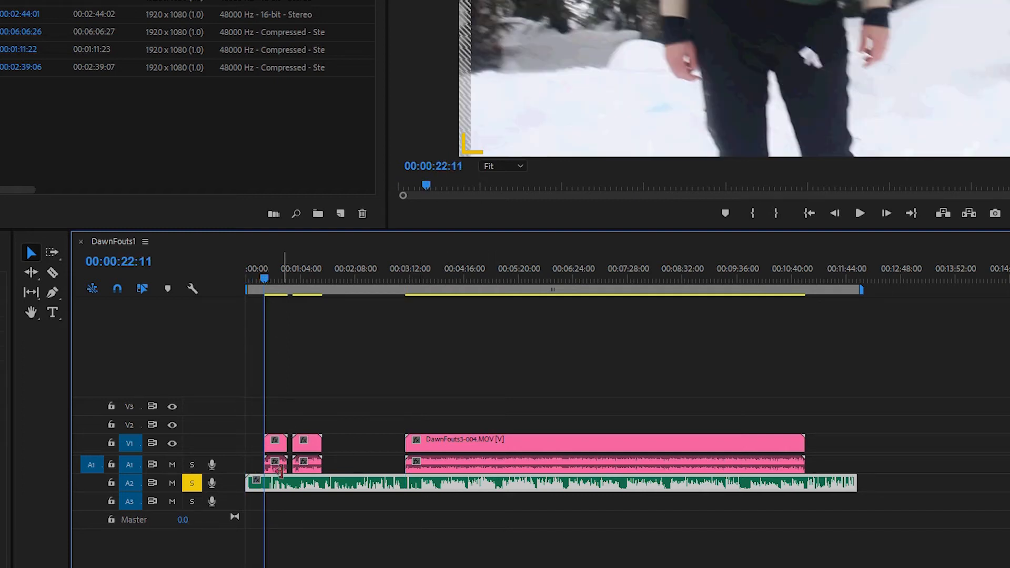
{"action": "left_click", "coordinate": [53, 272]}
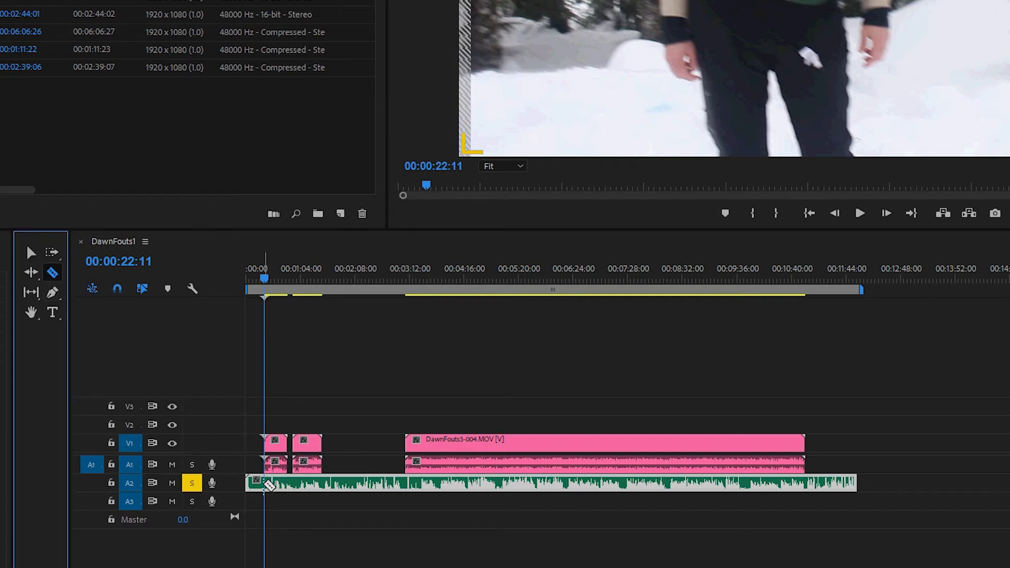
{"action": "left_click", "coordinate": [265, 482]}
{"action": "left_click_drag", "start_coordinate": [312, 279], "coordinate": [288, 277]}
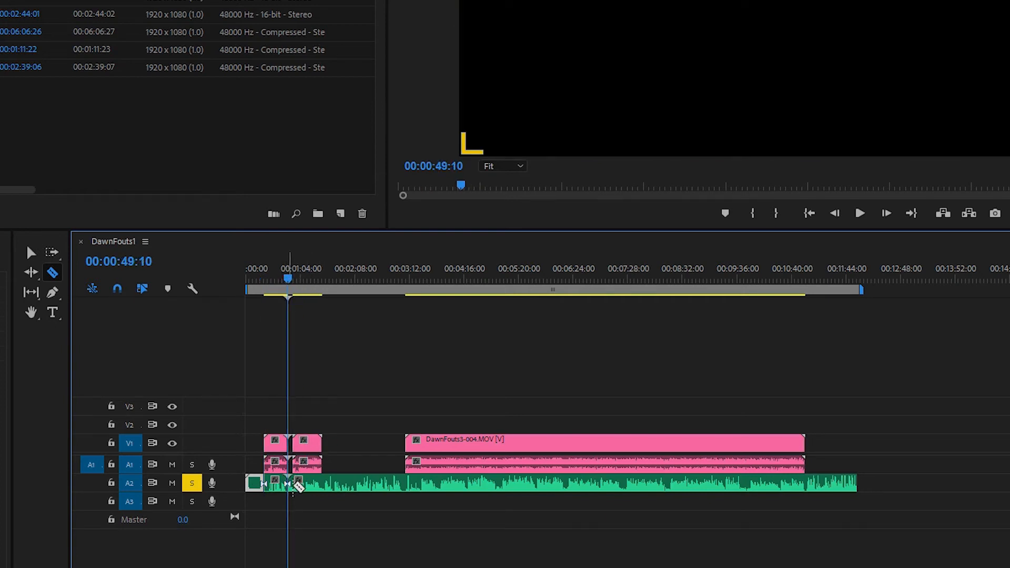
{"action": "left_click", "coordinate": [292, 484]}
{"action": "left_click", "coordinate": [321, 484]}
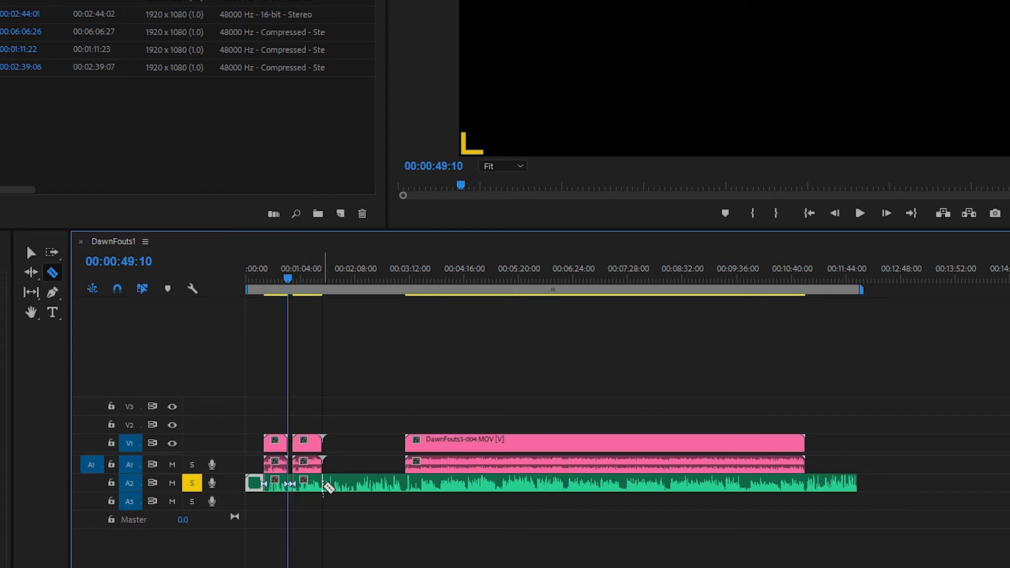
{"action": "left_click", "coordinate": [407, 484]}
{"action": "left_click", "coordinate": [806, 483]}
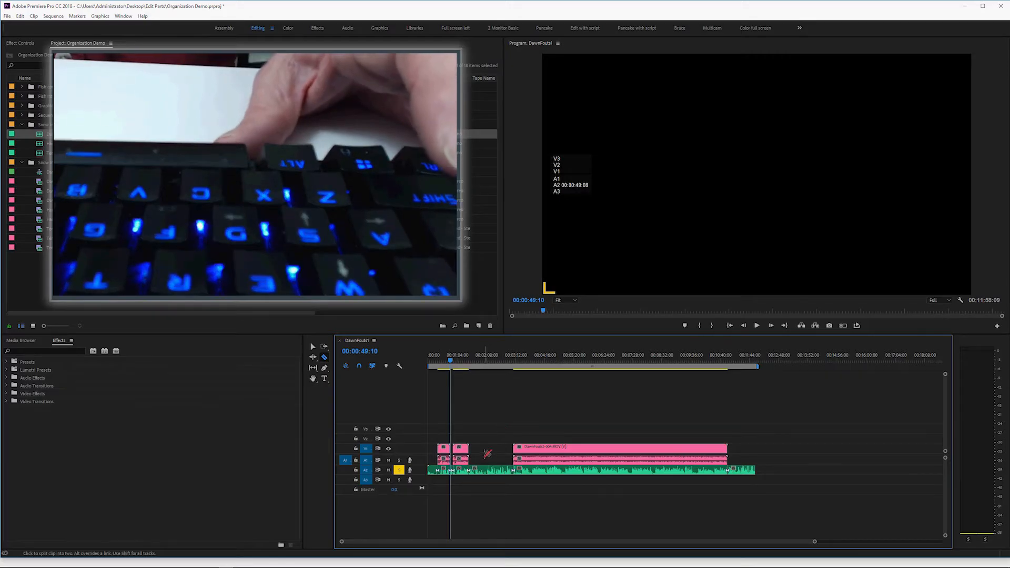
Select the A2 audio sections that have no matching video, save the project, and ripple-delete those sections.
{"action": "key", "text": "v"}
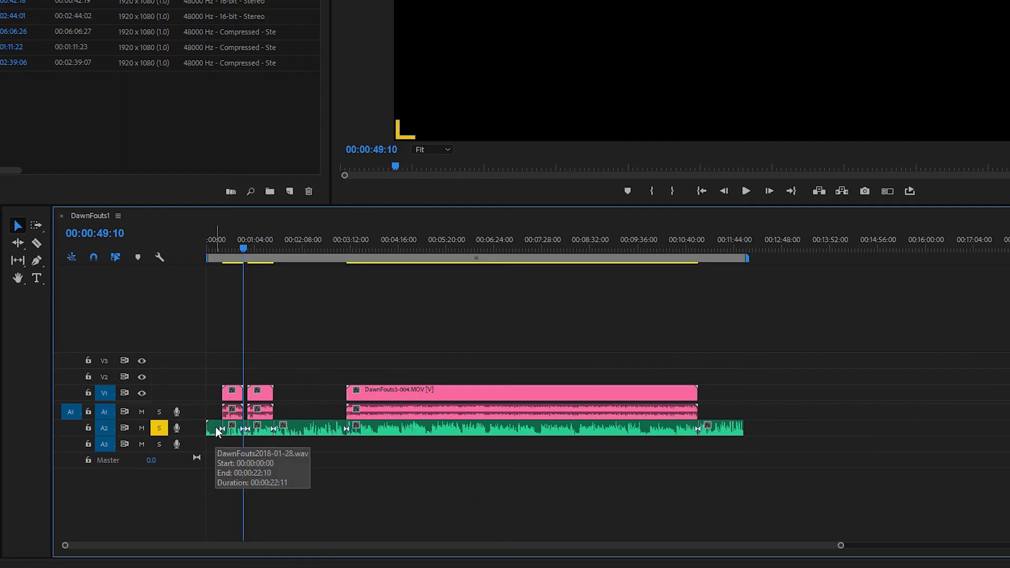
{"action": "left_click", "coordinate": [218, 431]}
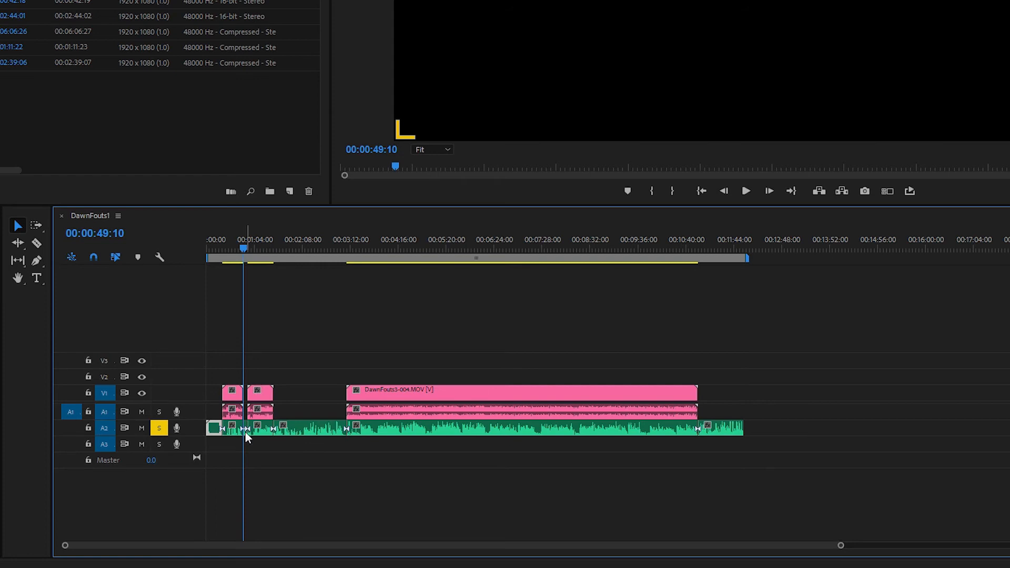
{"action": "left_click", "coordinate": [310, 432]}
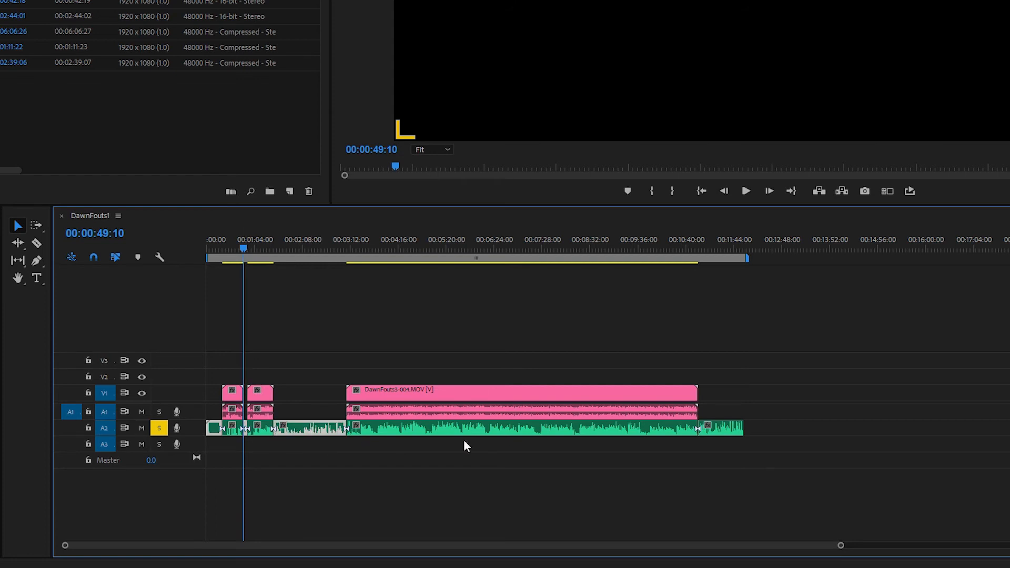
{"action": "left_click", "coordinate": [724, 433], "text": "shift"}
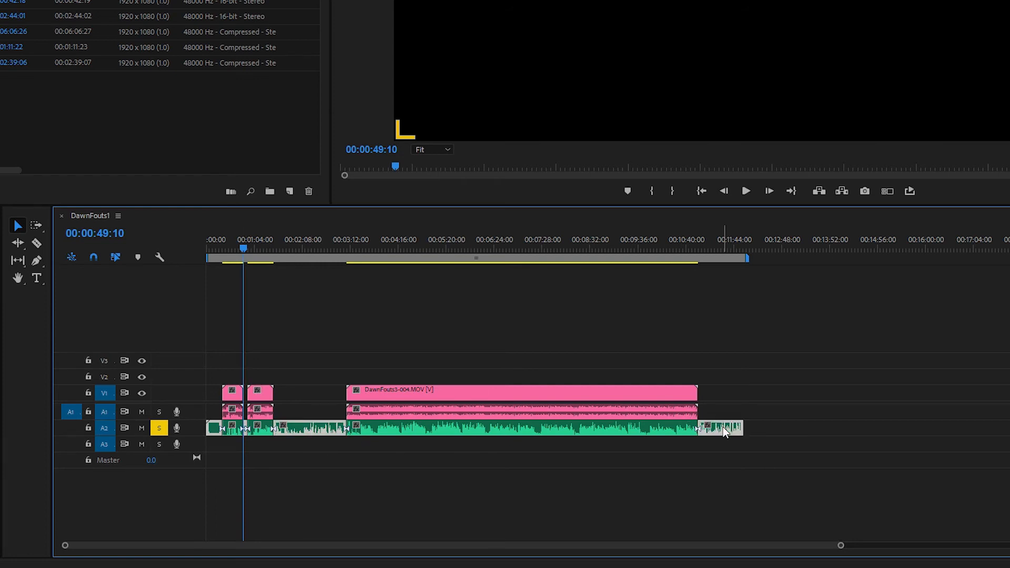
{"action": "key", "text": "ctrl+s"}
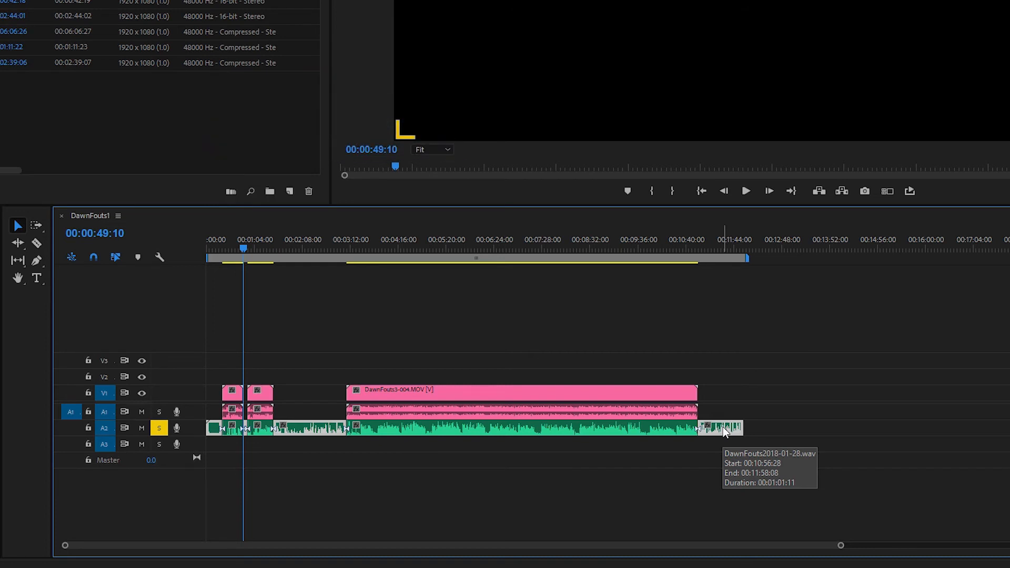
{"action": "key", "text": "shift+Delete"}
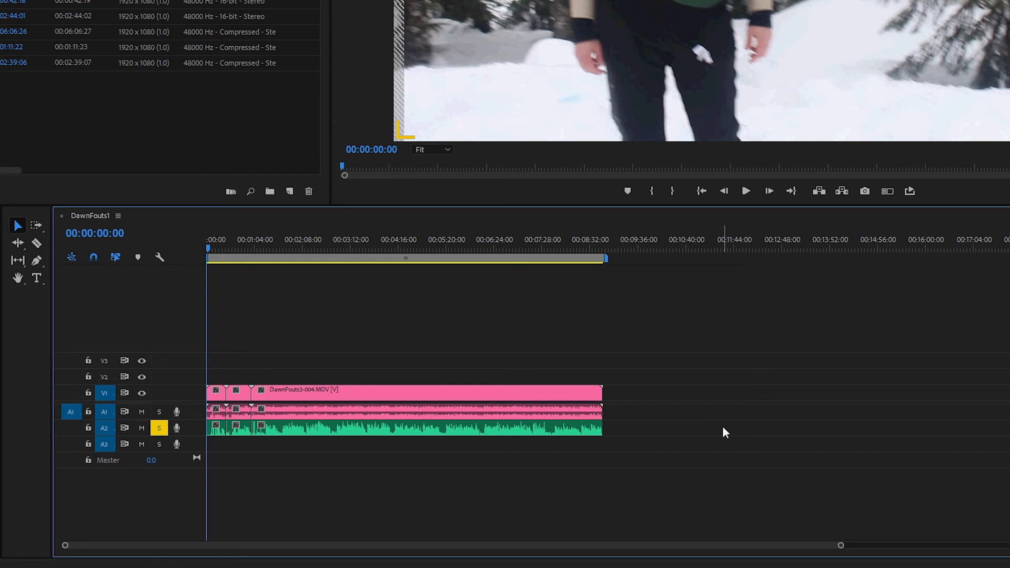
Play the sequence from 00:01:01:00, at the start of the third clip, to check that picture and sound still match.
{"action": "left_click", "coordinate": [255, 245]}
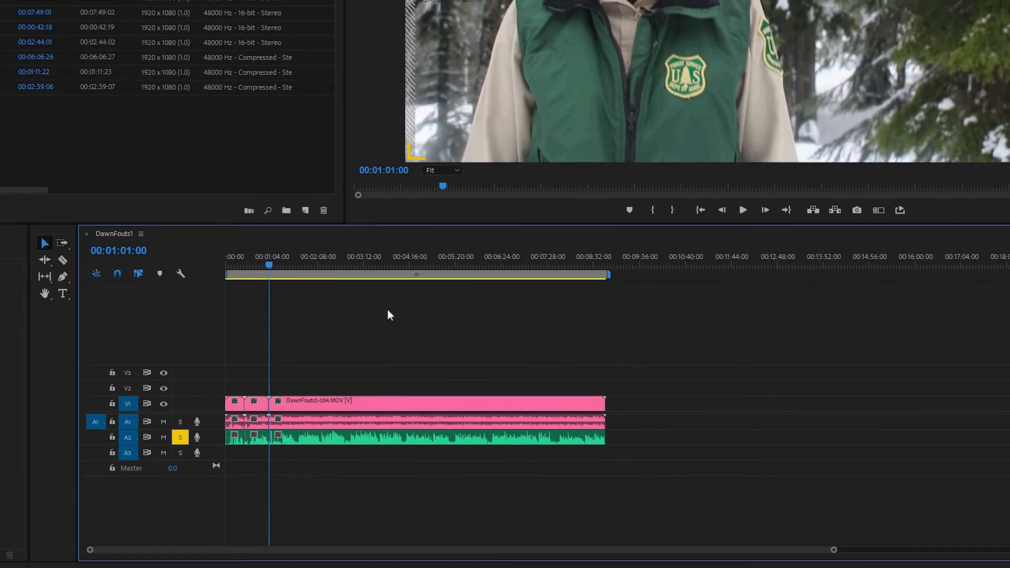
{"action": "key", "text": "space"}
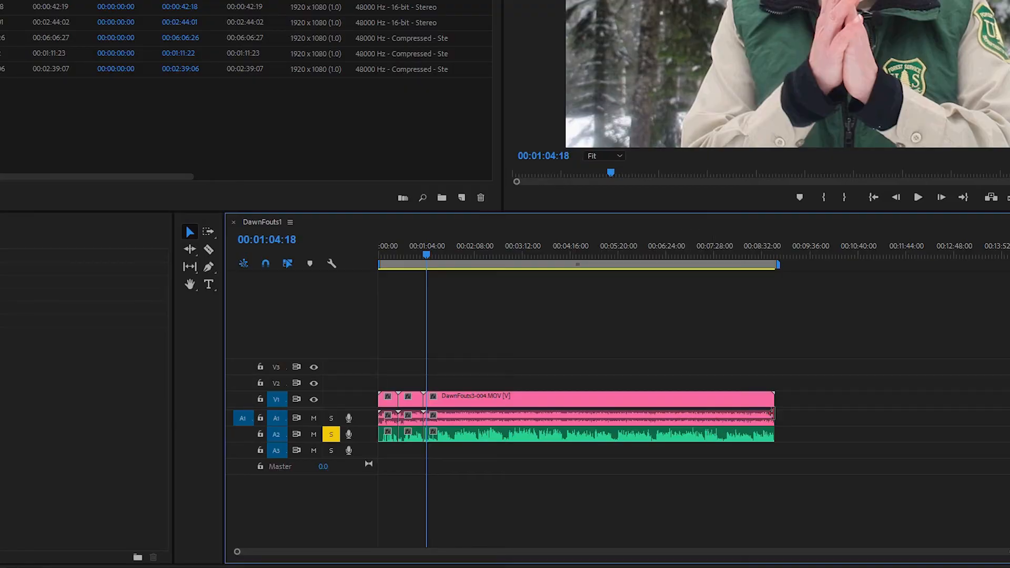
Replace the camera audio on A1 with the A2 recording, linked to its video clips, and select the third clip to check the link.
{"action": "left_click_drag", "start_coordinate": [793, 425], "coordinate": [455, 423]}
{"action": "left_click", "coordinate": [483, 335]}
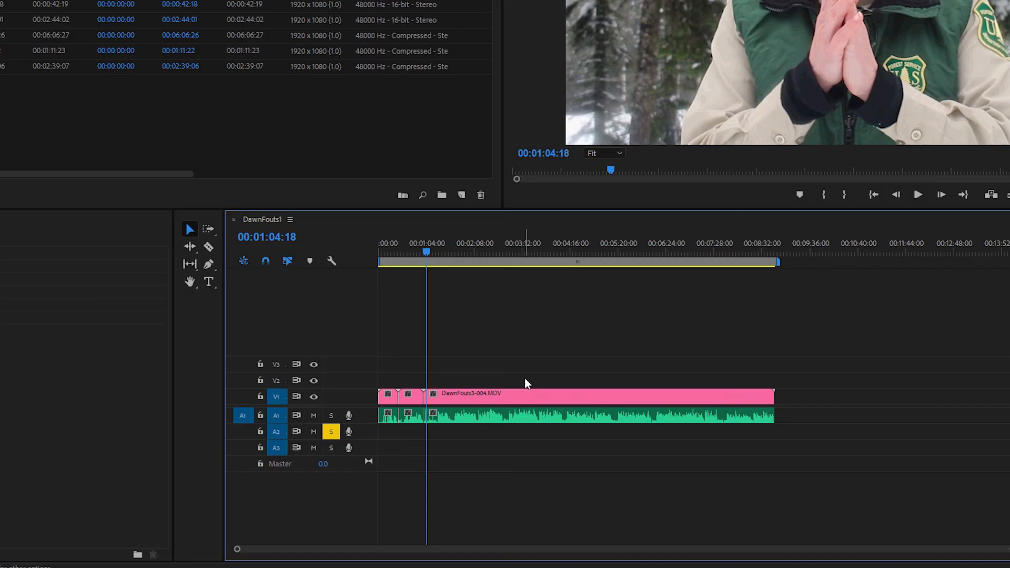
{"action": "left_click_drag", "start_coordinate": [525, 378], "coordinate": [499, 417]}
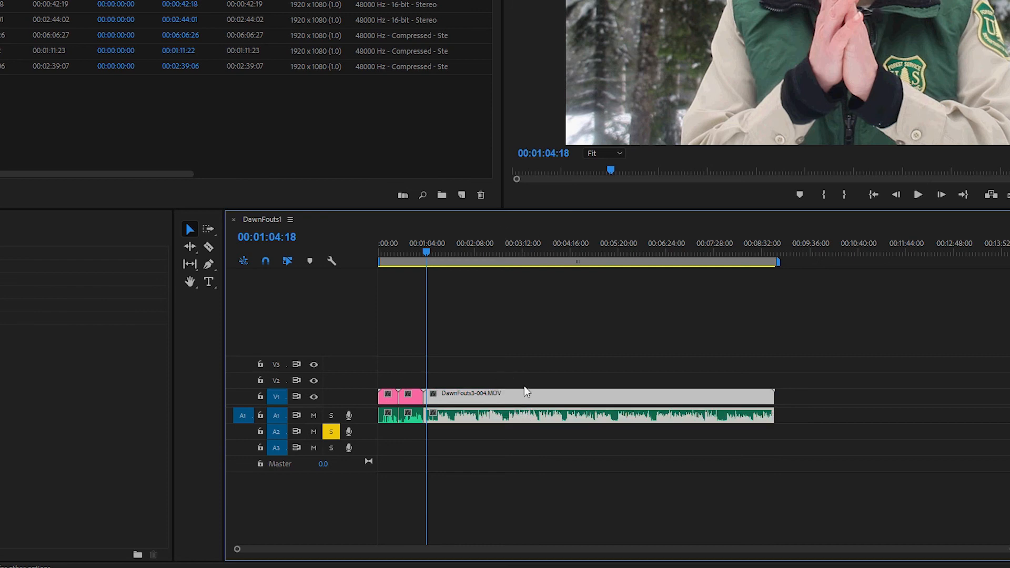
{"action": "right_click", "coordinate": [559, 419]}
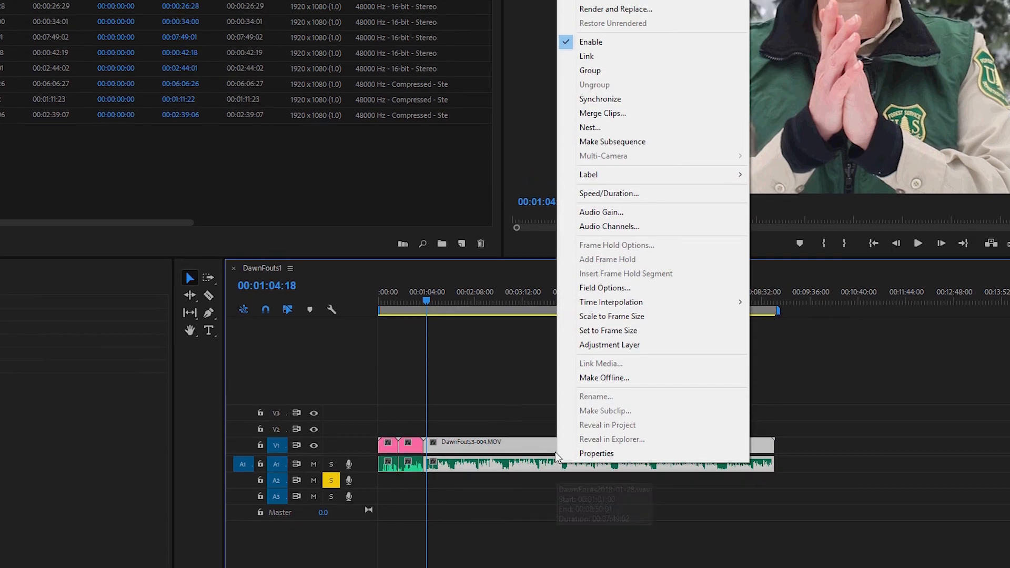
{"action": "left_click", "coordinate": [617, 149]}
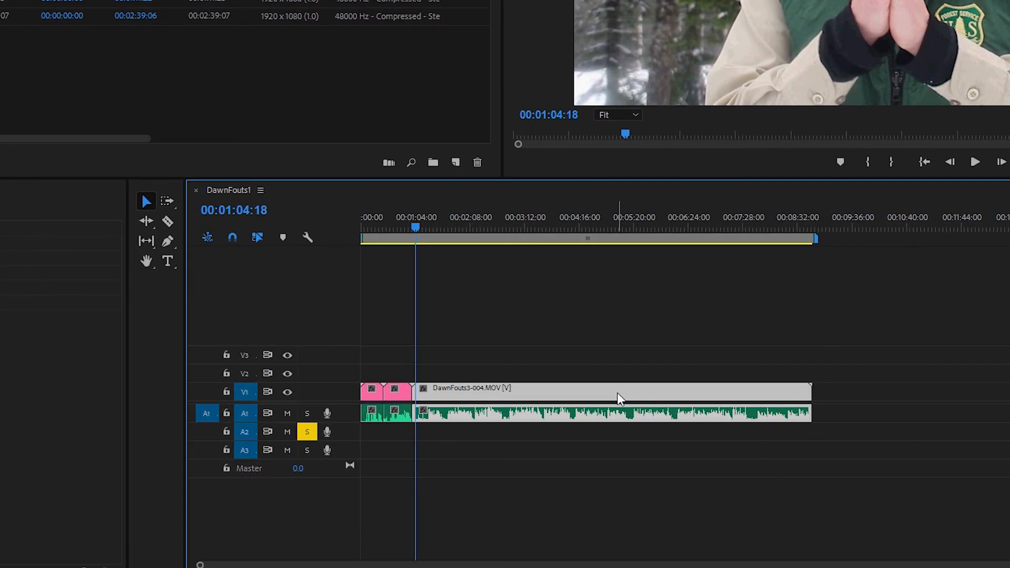
{"action": "left_click_drag", "start_coordinate": [619, 398], "coordinate": [781, 398]}
{"action": "left_click", "coordinate": [734, 230]}
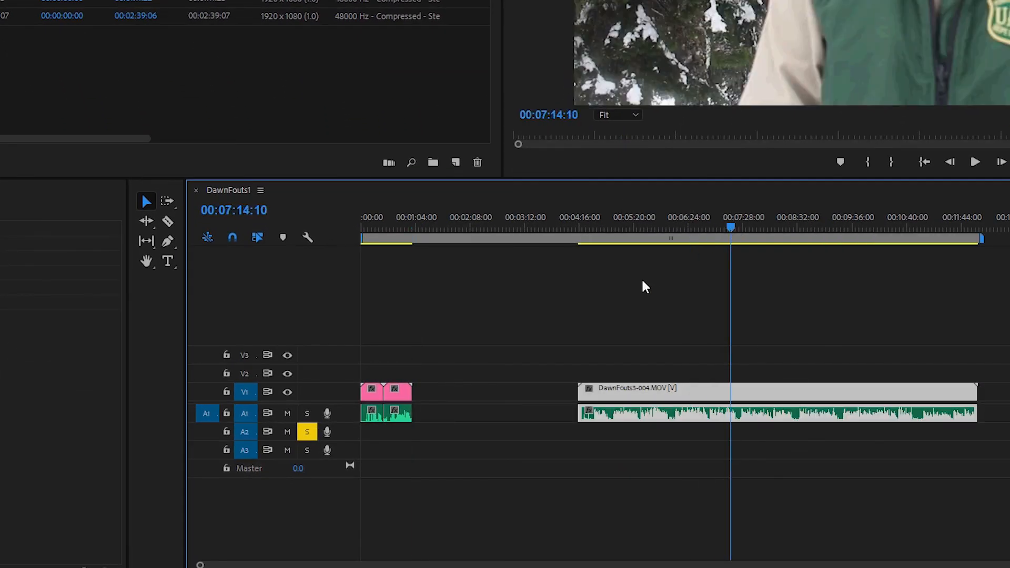
{"action": "left_click_drag", "start_coordinate": [742, 392], "coordinate": [669, 402]}
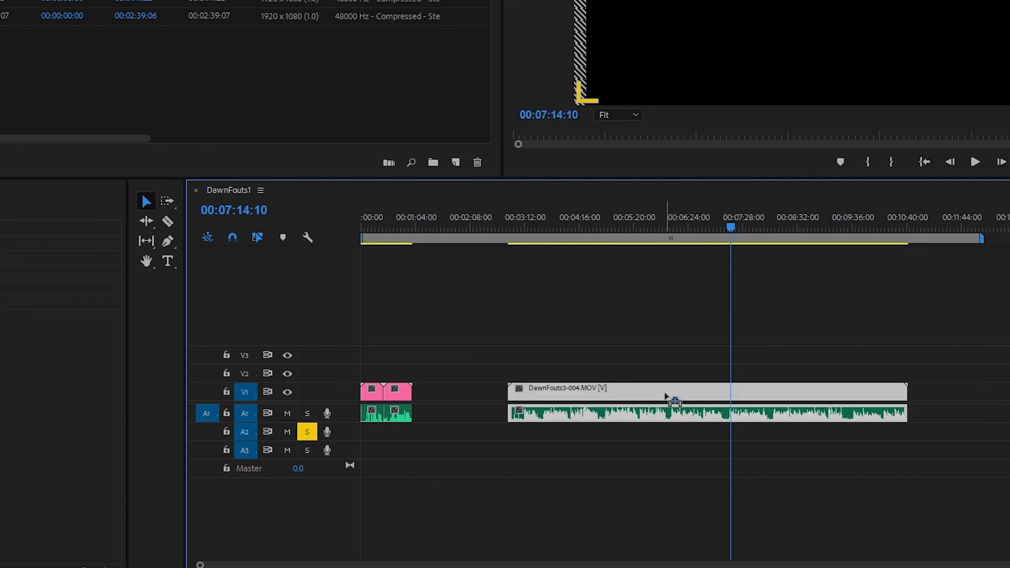
Link the video of the second and first clips to their matching audio on A1, one pair at a time.
{"action": "left_click", "coordinate": [417, 392]}
{"action": "left_click", "coordinate": [402, 393]}
{"action": "right_click", "coordinate": [406, 392]}
{"action": "left_click", "coordinate": [437, 1]}
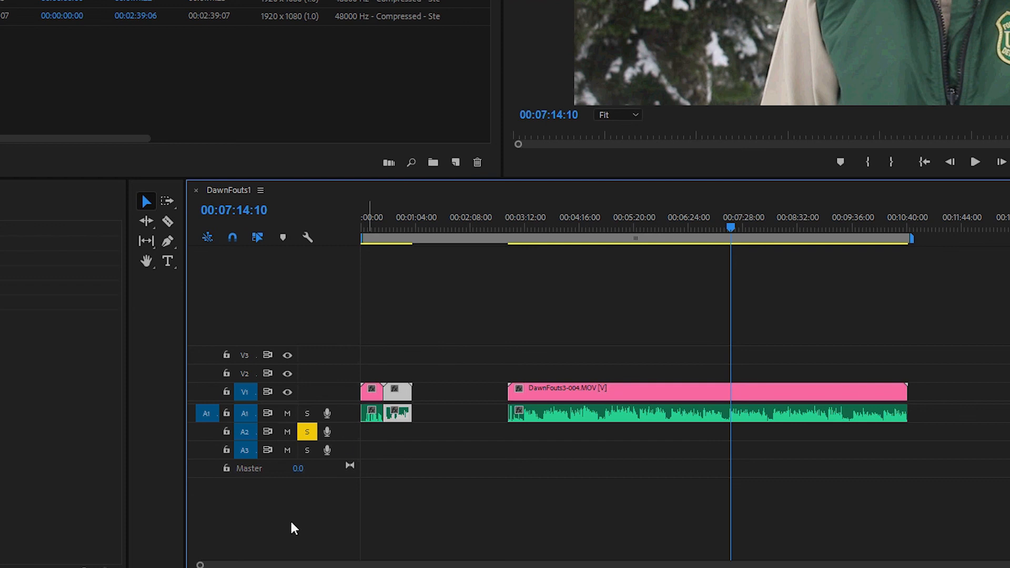
{"action": "left_click_drag", "start_coordinate": [397, 392], "coordinate": [371, 393]}
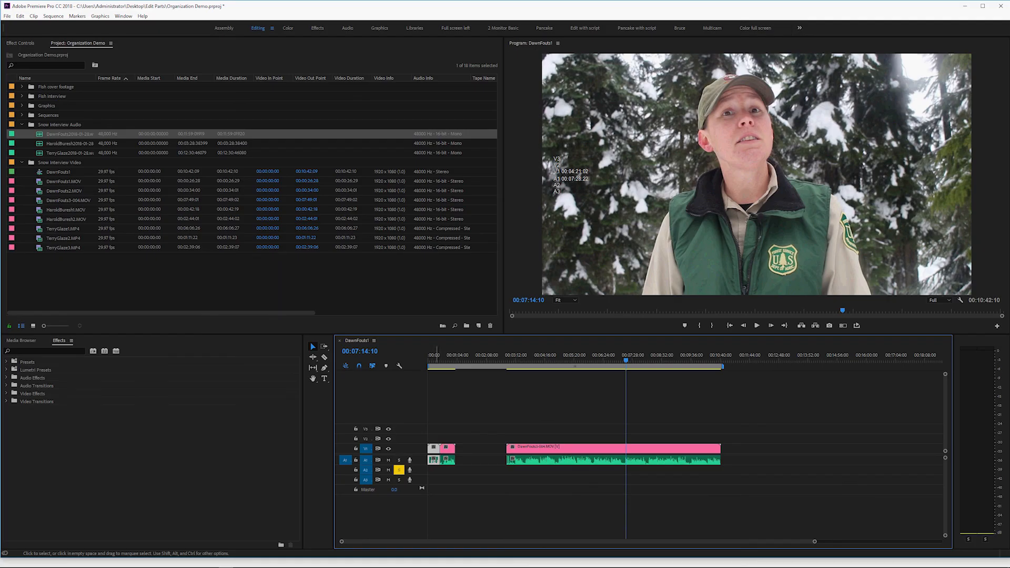
{"action": "right_click", "coordinate": [436, 455]}
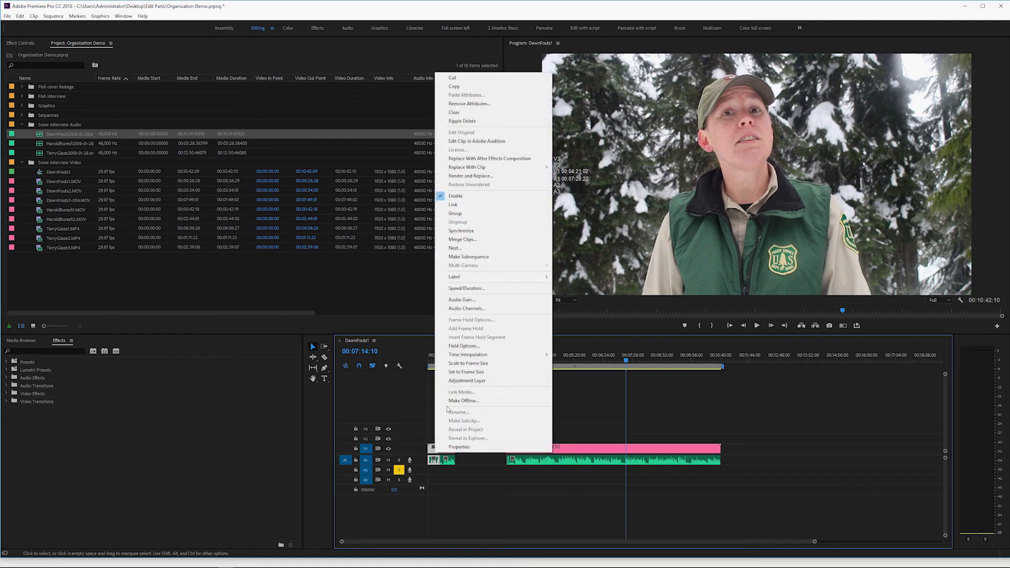
{"action": "left_click", "coordinate": [472, 205]}
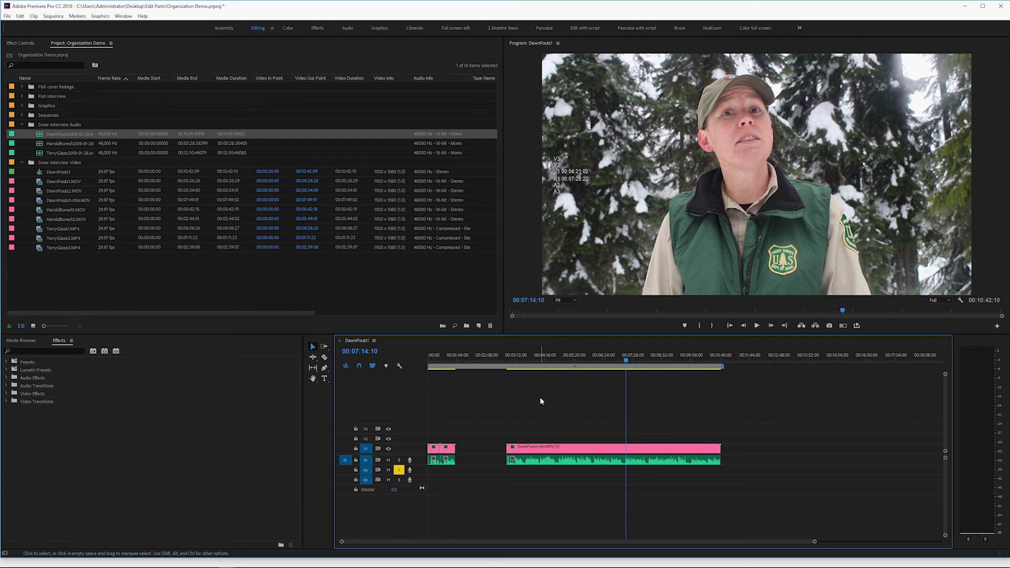
Select the third clip and scrub the playhead to 00:04:58:23 to view the linked interview footage.
{"action": "left_click", "coordinate": [580, 446]}
{"action": "mouse_move", "coordinate": [580, 361]}
{"action": "left_mouse_down"}
{"action": "mouse_move", "coordinate": [595, 361]}
{"action": "mouse_move", "coordinate": [566, 364]}
{"action": "left_mouse_up"}
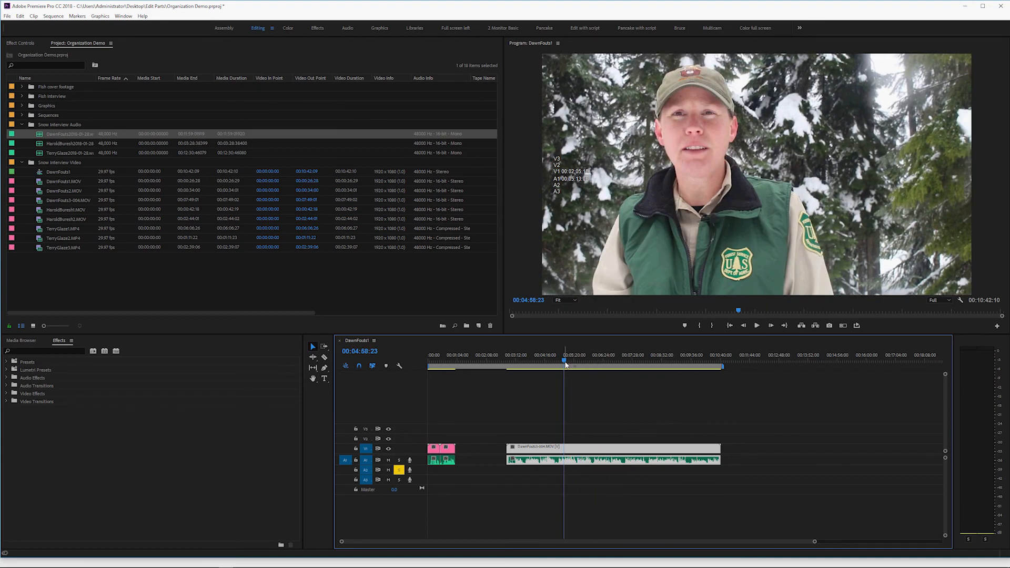